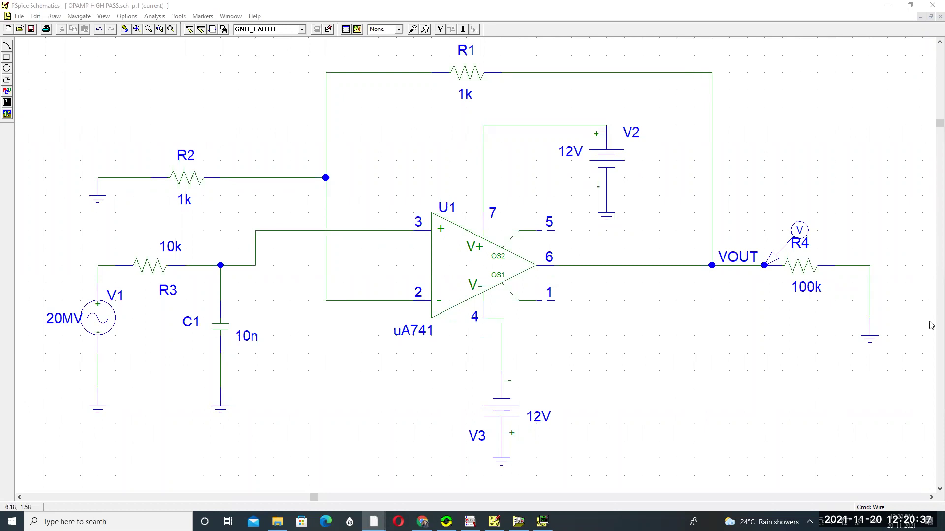
Step: Clear the selection and hand-draw an 'OP Amp' label with an arrow pointing at the uA741 op-amp
{"action": "left_click", "coordinate": [672, 101]}
{"action": "left_click", "coordinate": [626, 43]}
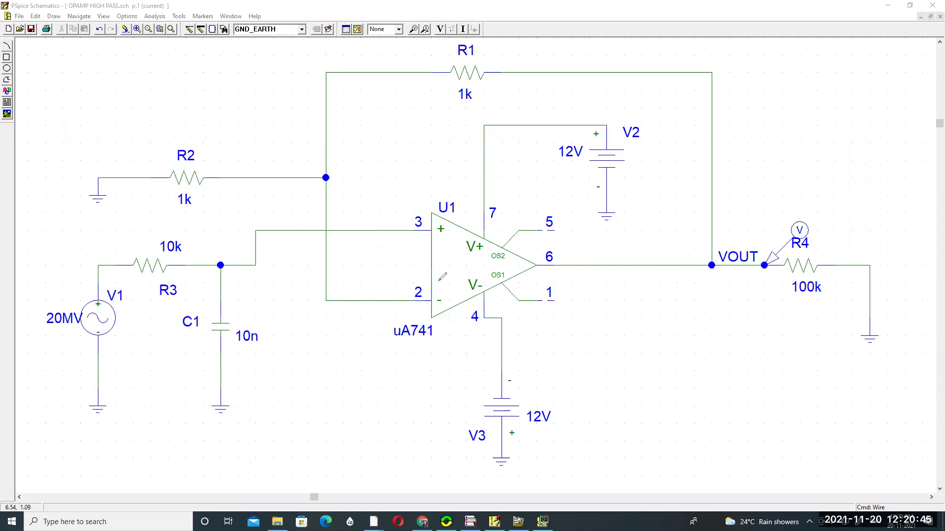
{"action": "mouse_move", "coordinate": [449, 284]}
{"action": "left_mouse_down"}
{"action": "mouse_move", "coordinate": [422, 350]}
{"action": "mouse_move", "coordinate": [433, 351]}
{"action": "left_mouse_up"}
{"action": "mouse_move", "coordinate": [380, 381]}
{"action": "left_mouse_down"}
{"action": "mouse_move", "coordinate": [378, 391]}
{"action": "mouse_move", "coordinate": [388, 380]}
{"action": "mouse_move", "coordinate": [384, 389]}
{"action": "left_mouse_up"}
{"action": "mouse_move", "coordinate": [400, 389]}
{"action": "left_mouse_down"}
{"action": "mouse_move", "coordinate": [404, 370]}
{"action": "mouse_move", "coordinate": [409, 386]}
{"action": "left_mouse_up"}
{"action": "mouse_move", "coordinate": [400, 381]}
{"action": "left_mouse_down"}
{"action": "mouse_move", "coordinate": [434, 370]}
{"action": "mouse_move", "coordinate": [443, 345]}
{"action": "mouse_move", "coordinate": [419, 339]}
{"action": "left_mouse_up"}
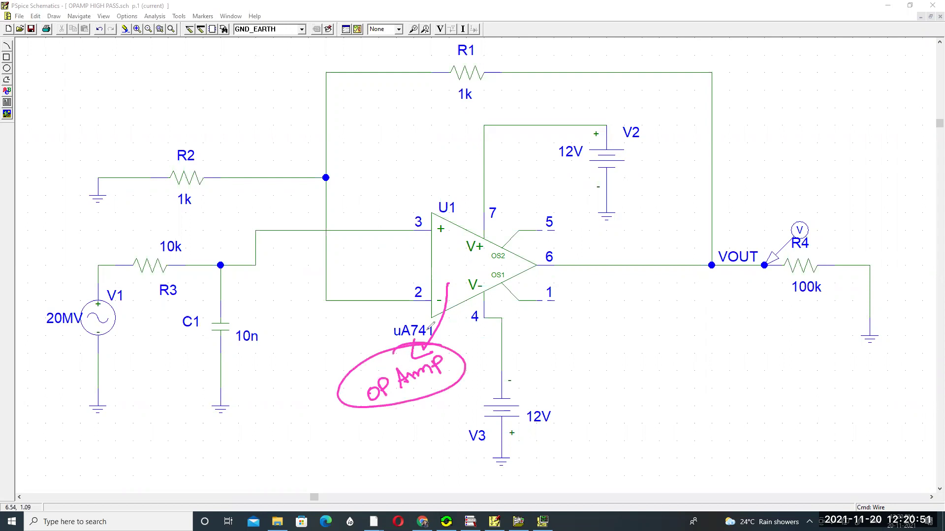
{"action": "mouse_move", "coordinate": [409, 304]}
{"action": "left_mouse_down"}
{"action": "mouse_move", "coordinate": [413, 359]}
{"action": "mouse_move", "coordinate": [391, 326]}
{"action": "left_mouse_up"}
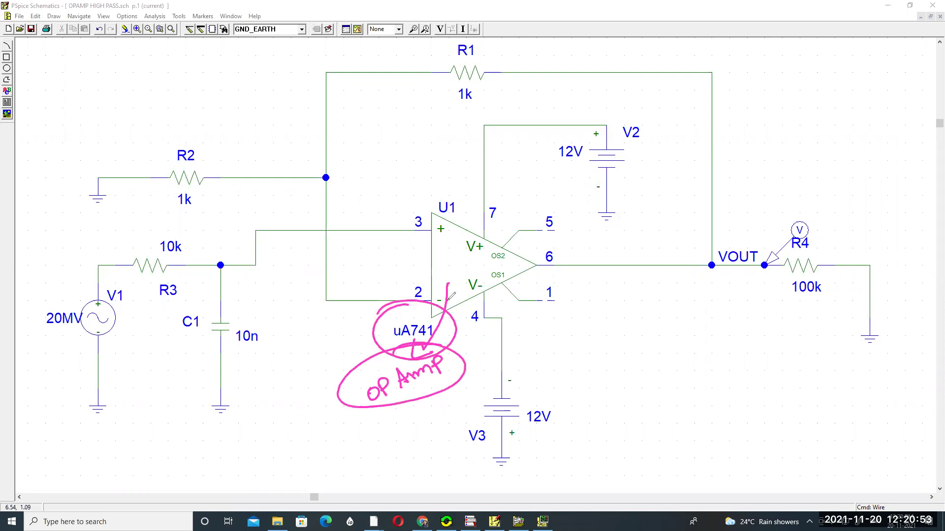
Step: Add 'UA' pen notes and a line toward pin 1 around op-amp U1, then erase all annotations
{"action": "mouse_move", "coordinate": [262, 372]}
{"action": "left_mouse_down"}
{"action": "mouse_move", "coordinate": [309, 376]}
{"action": "mouse_move", "coordinate": [348, 327]}
{"action": "left_mouse_up"}
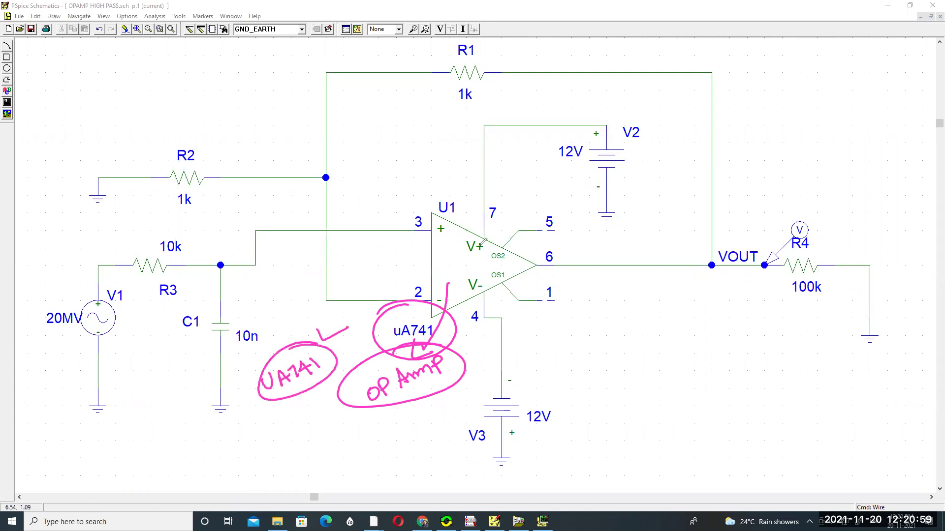
{"action": "left_click_drag", "start_coordinate": [372, 195], "coordinate": [519, 169]}
{"action": "left_click", "coordinate": [540, 161]}
{"action": "left_click_drag", "start_coordinate": [447, 351], "coordinate": [563, 308]}
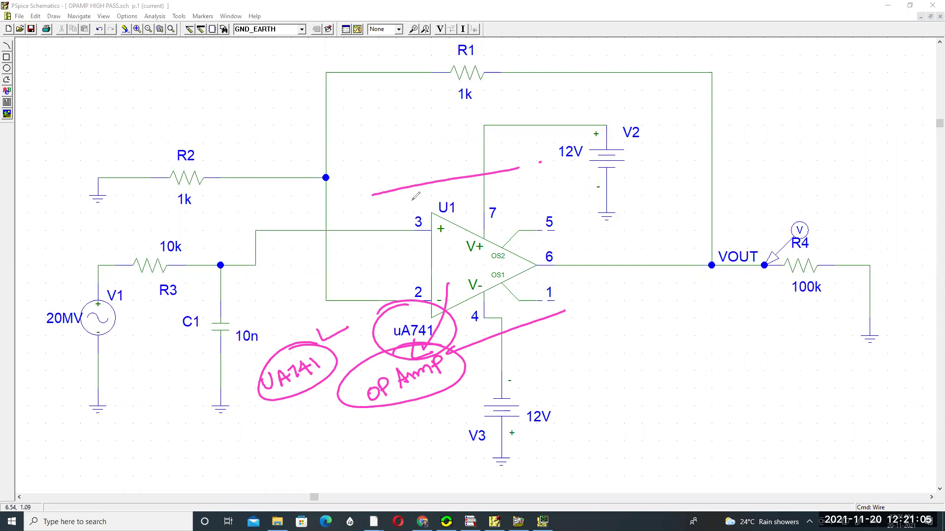
{"action": "mouse_move", "coordinate": [353, 146]}
{"action": "left_mouse_down"}
{"action": "mouse_move", "coordinate": [399, 146]}
{"action": "mouse_move", "coordinate": [411, 118]}
{"action": "mouse_move", "coordinate": [393, 124]}
{"action": "left_mouse_up"}
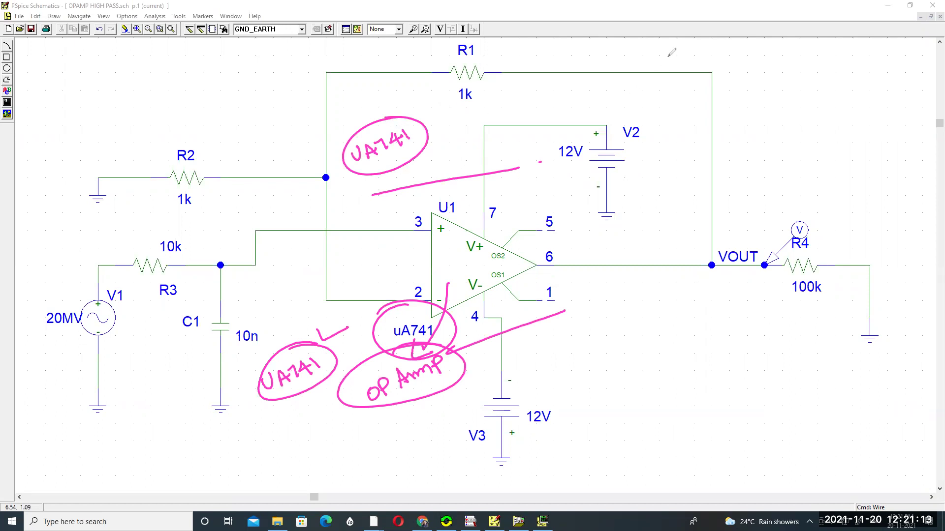
{"action": "key", "text": "e"}
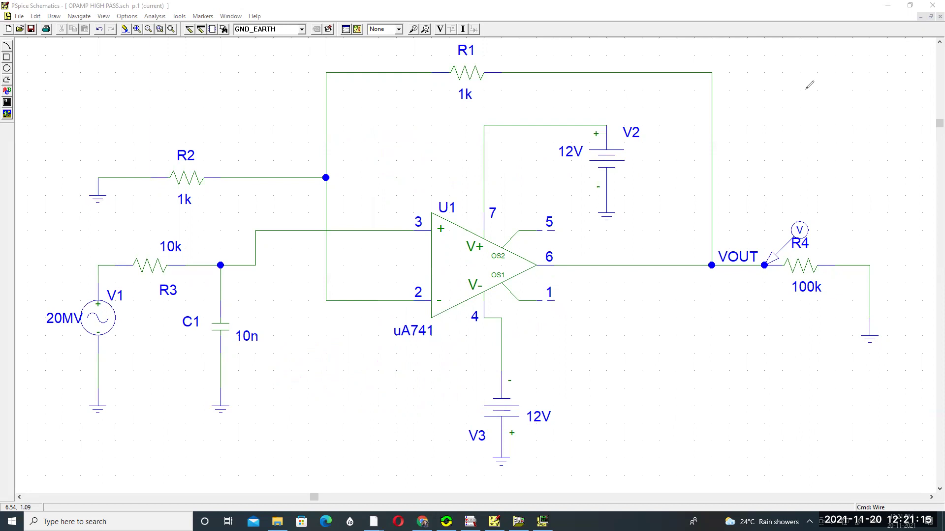
Step: Handwrite and underline a 'Low Pass Filter' note above resistor R2
{"action": "mouse_move", "coordinate": [120, 123]}
{"action": "left_mouse_down"}
{"action": "mouse_move", "coordinate": [196, 85]}
{"action": "mouse_move", "coordinate": [193, 107]}
{"action": "mouse_move", "coordinate": [201, 88]}
{"action": "left_mouse_up"}
{"action": "left_click_drag", "start_coordinate": [129, 155], "coordinate": [195, 109]}
{"action": "mouse_move", "coordinate": [222, 70]}
{"action": "left_mouse_down"}
{"action": "mouse_move", "coordinate": [223, 83]}
{"action": "mouse_move", "coordinate": [251, 55]}
{"action": "left_mouse_up"}
{"action": "left_click_drag", "start_coordinate": [258, 65], "coordinate": [270, 49]}
{"action": "left_click_drag", "start_coordinate": [270, 55], "coordinate": [279, 44]}
{"action": "left_click_drag", "start_coordinate": [162, 95], "coordinate": [241, 54]}
{"action": "left_click_drag", "start_coordinate": [189, 129], "coordinate": [273, 81]}
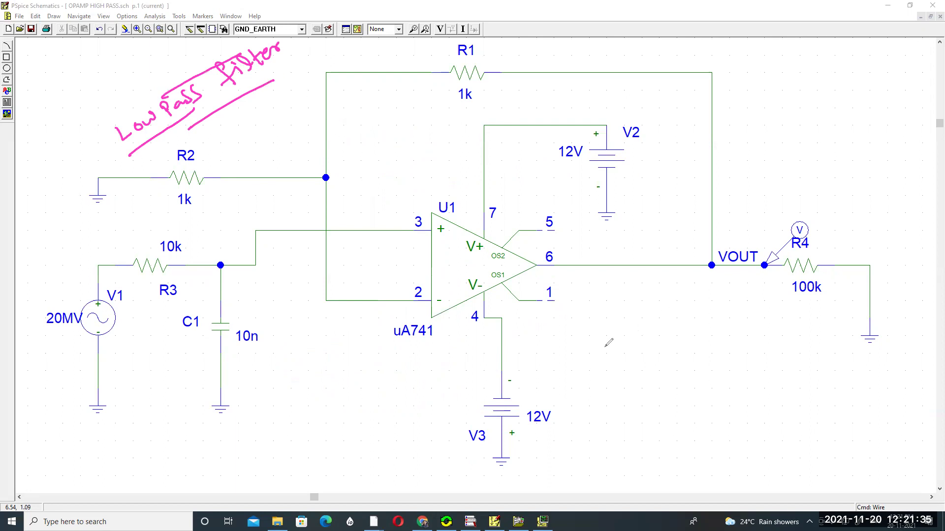
Step: Sketch a frequency-response graph with axes labelled v and f
{"action": "mouse_move", "coordinate": [611, 324]}
{"action": "left_mouse_down"}
{"action": "mouse_move", "coordinate": [618, 426]}
{"action": "mouse_move", "coordinate": [581, 428]}
{"action": "mouse_move", "coordinate": [751, 400]}
{"action": "mouse_move", "coordinate": [814, 397]}
{"action": "mouse_move", "coordinate": [818, 416]}
{"action": "left_mouse_up"}
{"action": "left_click_drag", "start_coordinate": [610, 326], "coordinate": [598, 347]}
{"action": "left_click_drag", "start_coordinate": [610, 324], "coordinate": [621, 338]}
{"action": "left_click_drag", "start_coordinate": [563, 326], "coordinate": [579, 320]}
{"action": "mouse_move", "coordinate": [839, 423]}
{"action": "left_mouse_down"}
{"action": "mouse_move", "coordinate": [844, 444]}
{"action": "mouse_move", "coordinate": [852, 429]}
{"action": "left_mouse_up"}
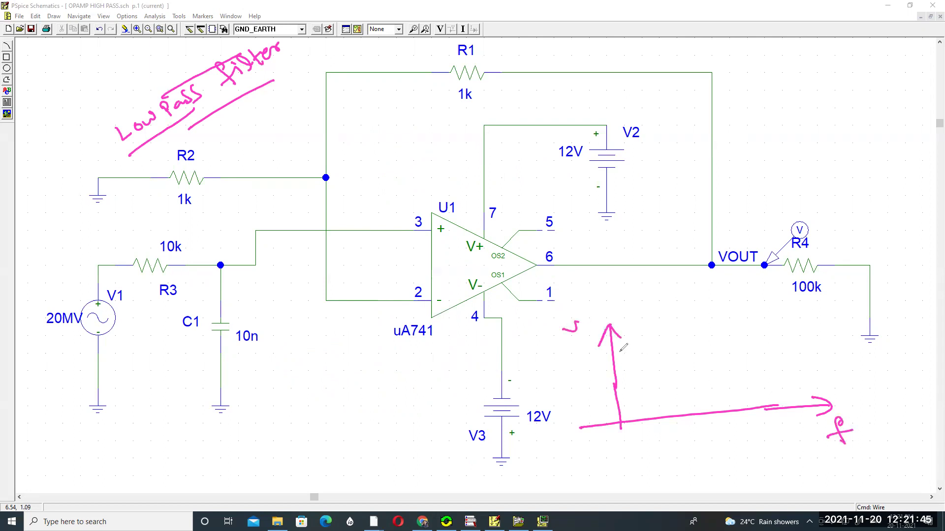
{"action": "mouse_move", "coordinate": [614, 347]}
{"action": "left_mouse_down"}
{"action": "mouse_move", "coordinate": [727, 332]}
{"action": "mouse_move", "coordinate": [775, 387]}
{"action": "left_mouse_up"}
Step: Mark the low- and high-frequency regions on the sketch, then erase all pen annotations
{"action": "mouse_move", "coordinate": [648, 383]}
{"action": "left_mouse_down"}
{"action": "mouse_move", "coordinate": [679, 372]}
{"action": "mouse_move", "coordinate": [658, 391]}
{"action": "left_mouse_up"}
{"action": "mouse_move", "coordinate": [665, 393]}
{"action": "left_mouse_down"}
{"action": "mouse_move", "coordinate": [662, 403]}
{"action": "mouse_move", "coordinate": [665, 395]}
{"action": "mouse_move", "coordinate": [691, 406]}
{"action": "left_mouse_up"}
{"action": "left_click_drag", "start_coordinate": [701, 394], "coordinate": [727, 384]}
{"action": "mouse_move", "coordinate": [777, 362]}
{"action": "left_mouse_down"}
{"action": "mouse_move", "coordinate": [826, 346]}
{"action": "mouse_move", "coordinate": [831, 360]}
{"action": "mouse_move", "coordinate": [860, 340]}
{"action": "mouse_move", "coordinate": [842, 342]}
{"action": "left_mouse_up"}
{"action": "left_click_drag", "start_coordinate": [785, 392], "coordinate": [828, 378]}
{"action": "left_click_drag", "start_coordinate": [762, 353], "coordinate": [824, 334]}
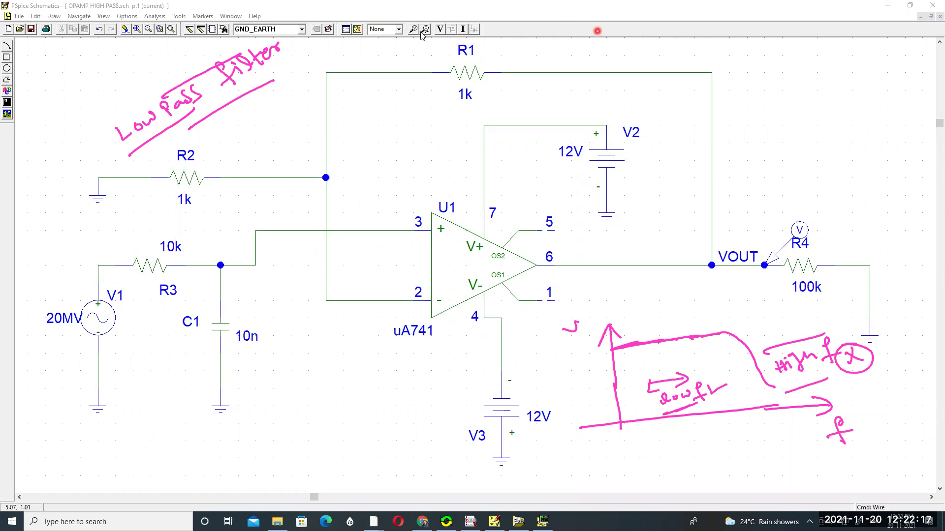
{"action": "key", "text": "e"}
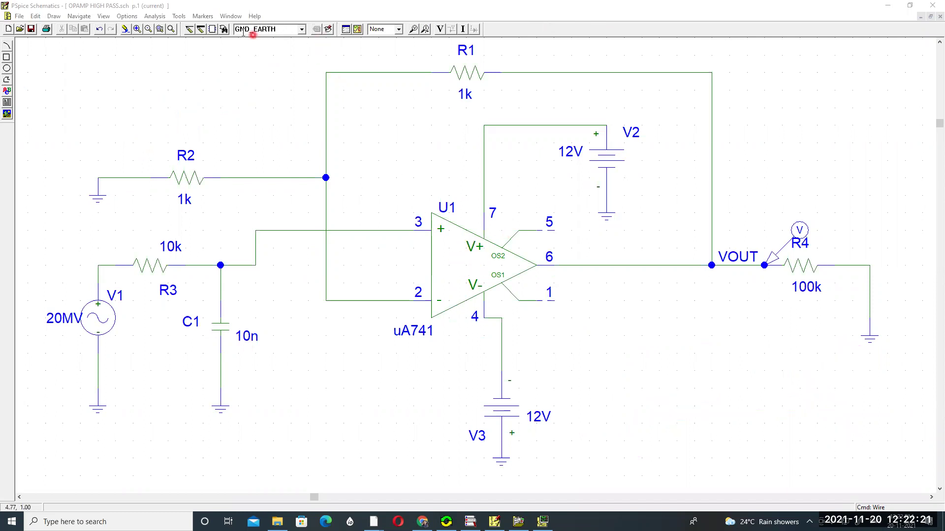
Step: Place a uA741 op-amp from the part browser
{"action": "left_click", "coordinate": [224, 29]}
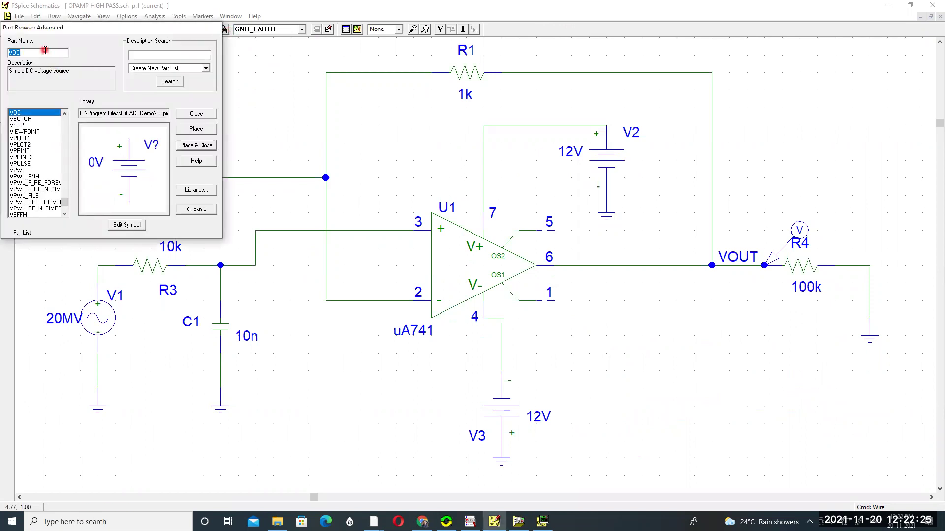
{"action": "type", "text": "UA"}
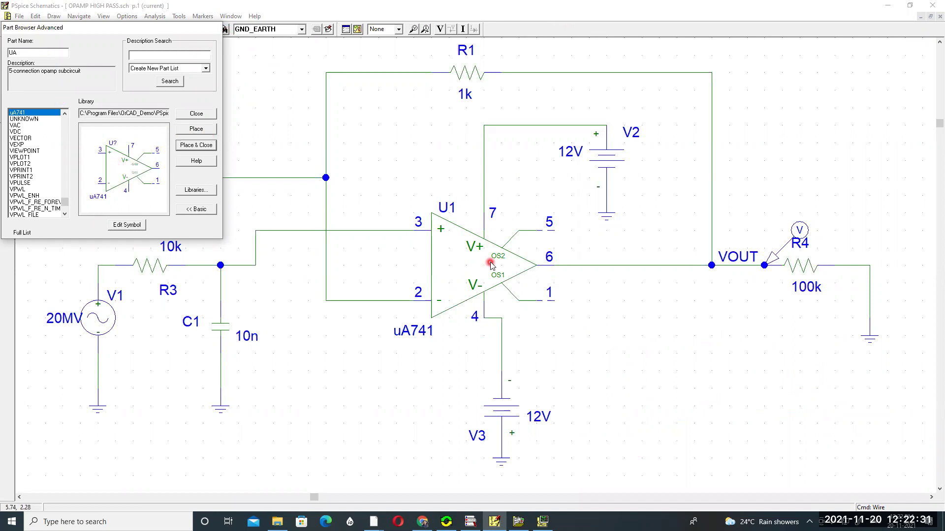
{"action": "left_click", "coordinate": [198, 136]}
{"action": "left_click", "coordinate": [196, 114]}
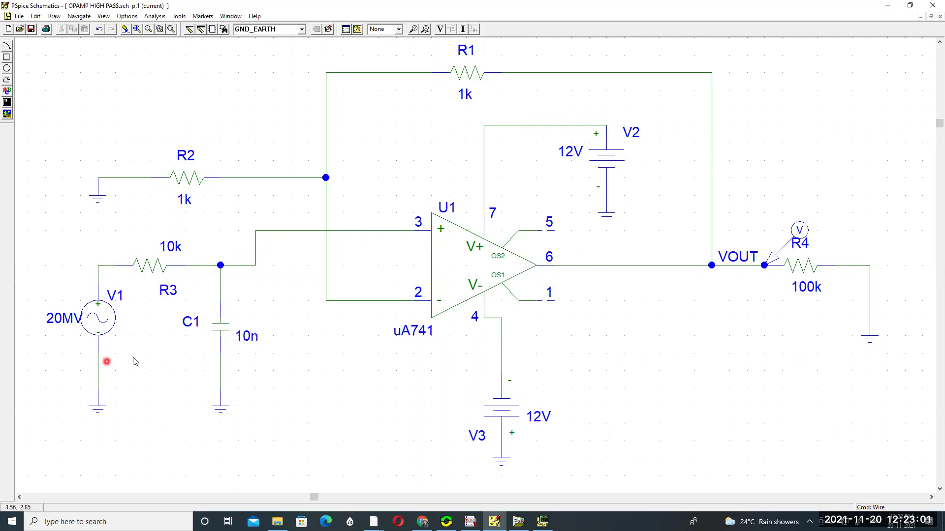
Step: Keep source V1's ACMAG attribute at 20MV and confirm its attribute dialog
{"action": "double_click", "coordinate": [102, 320]}
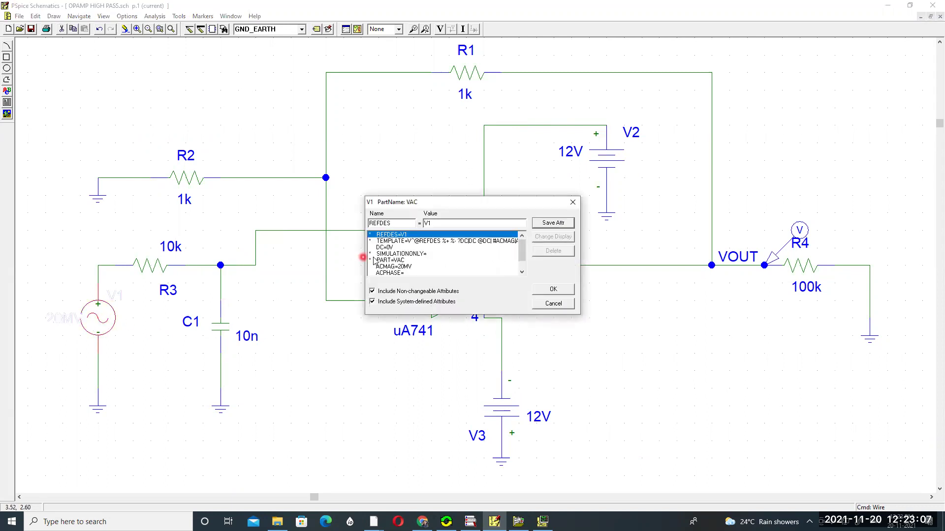
{"action": "left_click", "coordinate": [388, 266]}
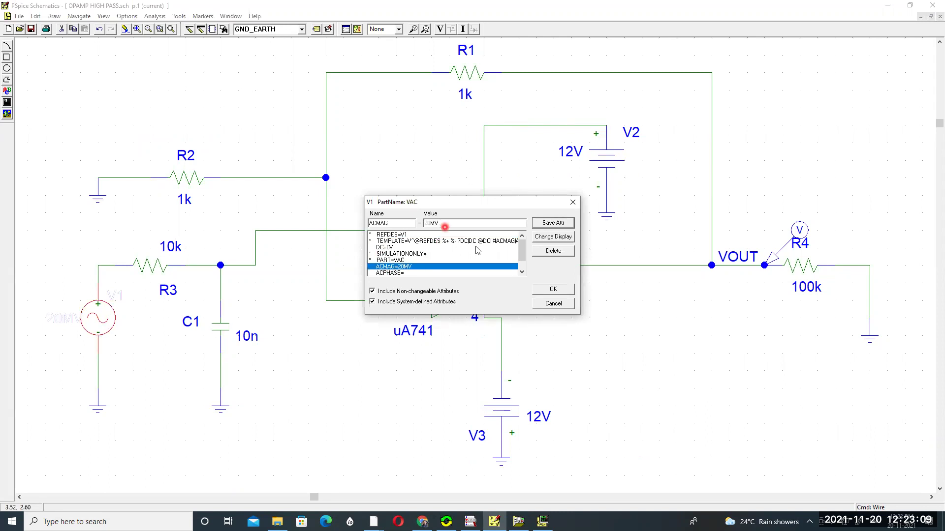
{"action": "left_click", "coordinate": [550, 291]}
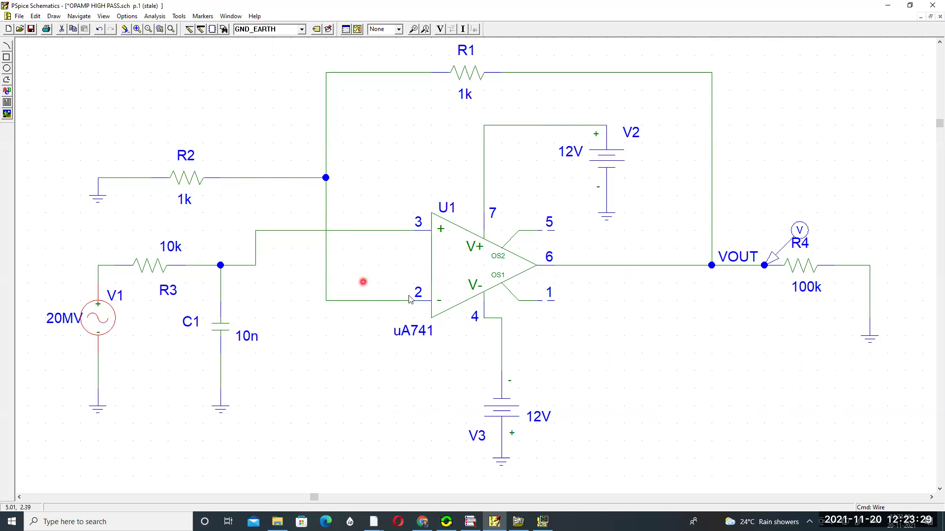
Step: Set a decade AC sweep of 101 points per decade from 10 to 50KHZ and run the simulation
{"action": "left_click", "coordinate": [156, 16]}
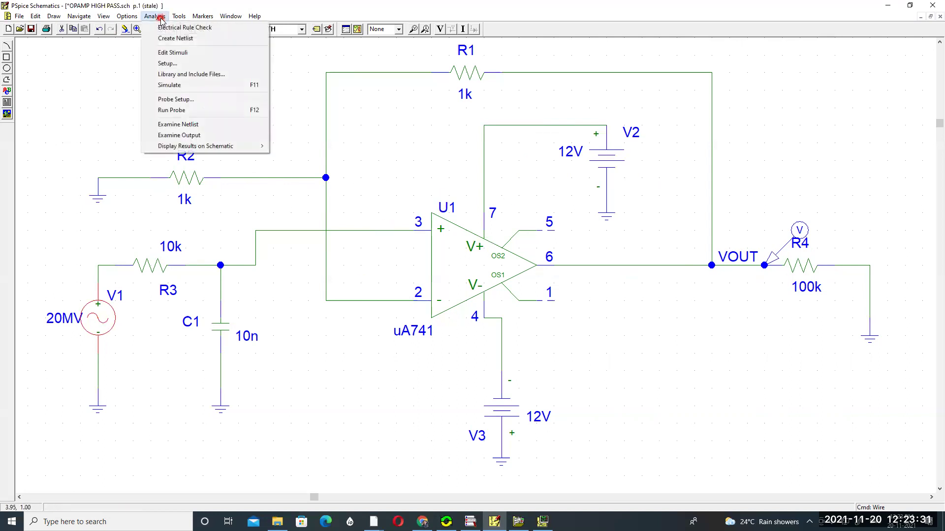
{"action": "left_click", "coordinate": [167, 63]}
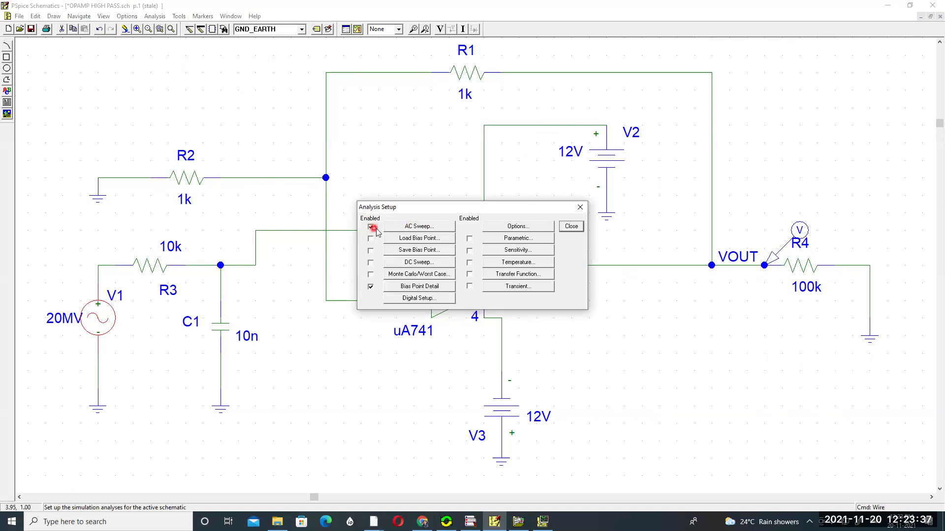
{"action": "left_click", "coordinate": [415, 229]}
{"action": "left_click", "coordinate": [417, 242]}
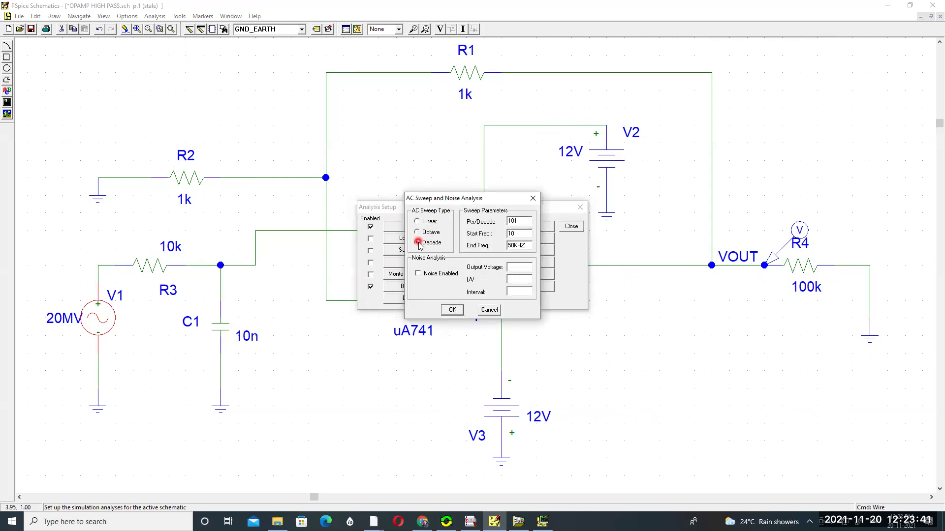
{"action": "left_click", "coordinate": [506, 235]}
{"action": "left_click", "coordinate": [526, 249]}
{"action": "left_click", "coordinate": [453, 309]}
{"action": "left_click", "coordinate": [571, 229]}
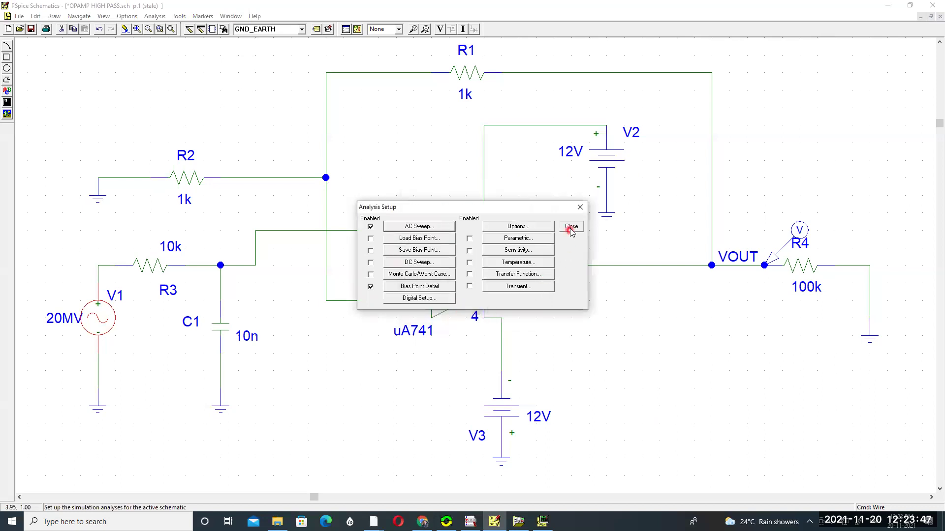
{"action": "left_click", "coordinate": [357, 30]}
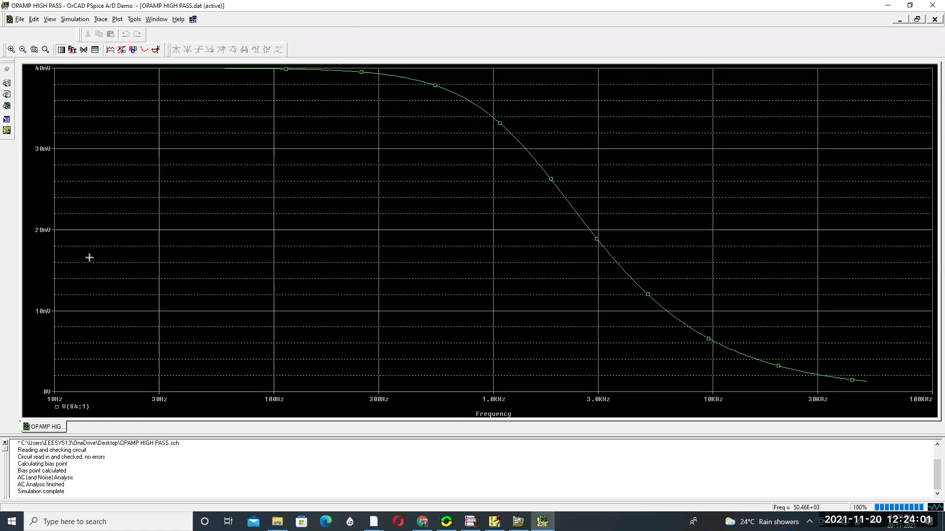
Step: Draw double-headed pen arrows across the flat low-frequency and falling high-frequency spans of V(R4:1)
{"action": "left_click_drag", "start_coordinate": [71, 303], "coordinate": [481, 298]}
{"action": "left_click_drag", "start_coordinate": [727, 312], "coordinate": [921, 306]}
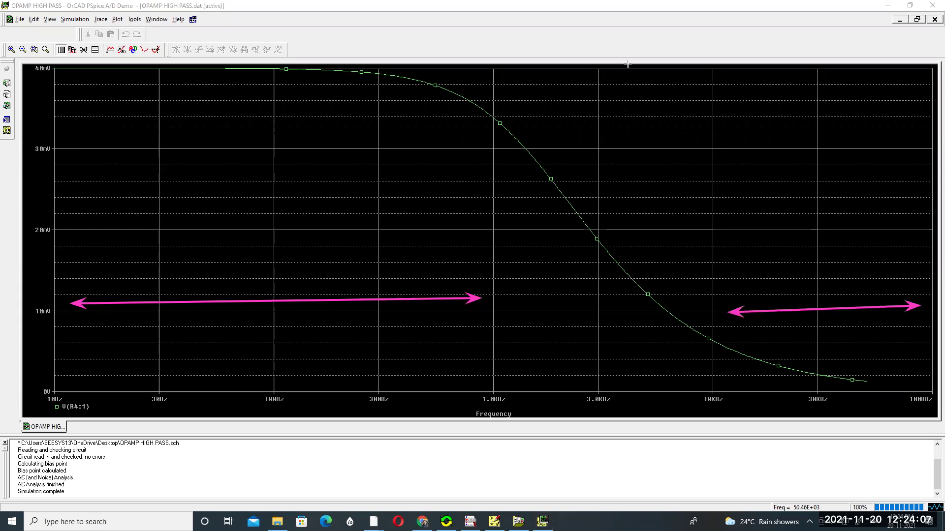
Step: Give the V(R4:1) trace a thicker line width in its trace properties
{"action": "right_click", "coordinate": [476, 106]}
{"action": "left_click", "coordinate": [501, 123]}
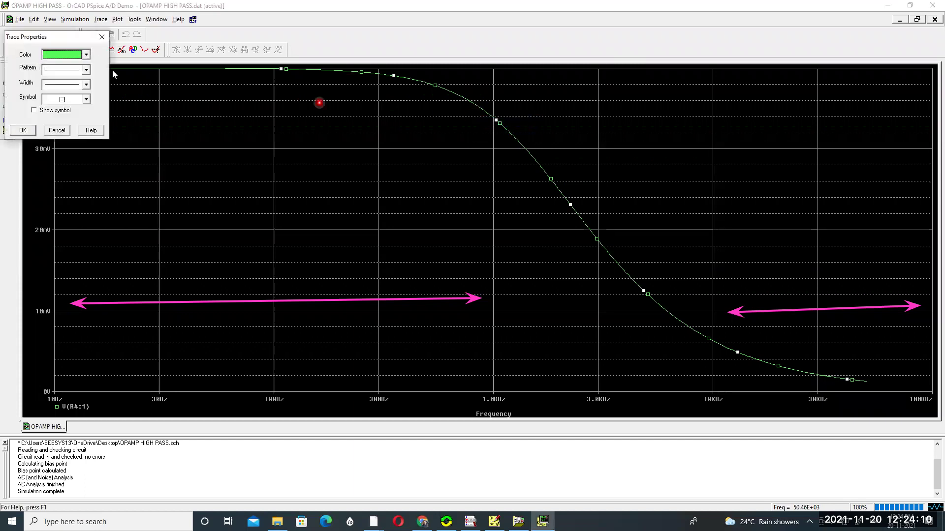
{"action": "left_click", "coordinate": [81, 85]}
{"action": "left_click", "coordinate": [76, 129]}
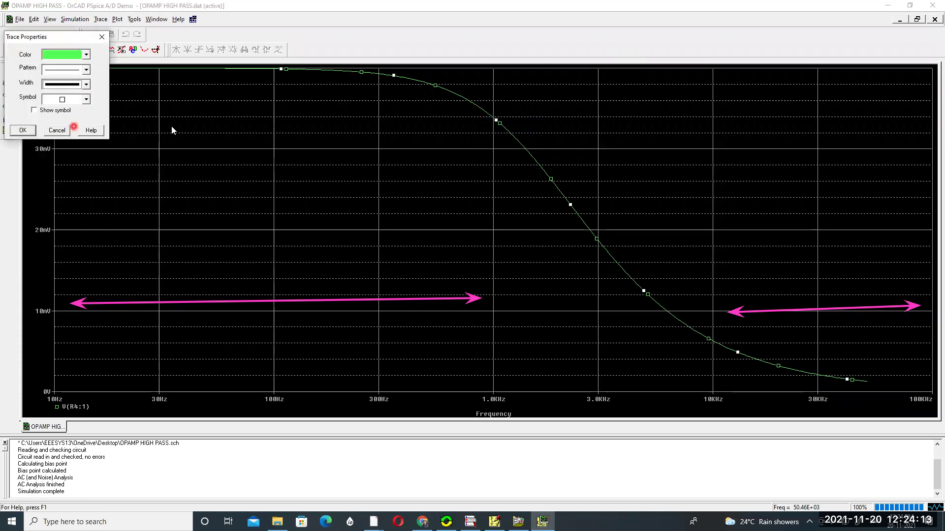
{"action": "left_click", "coordinate": [23, 129]}
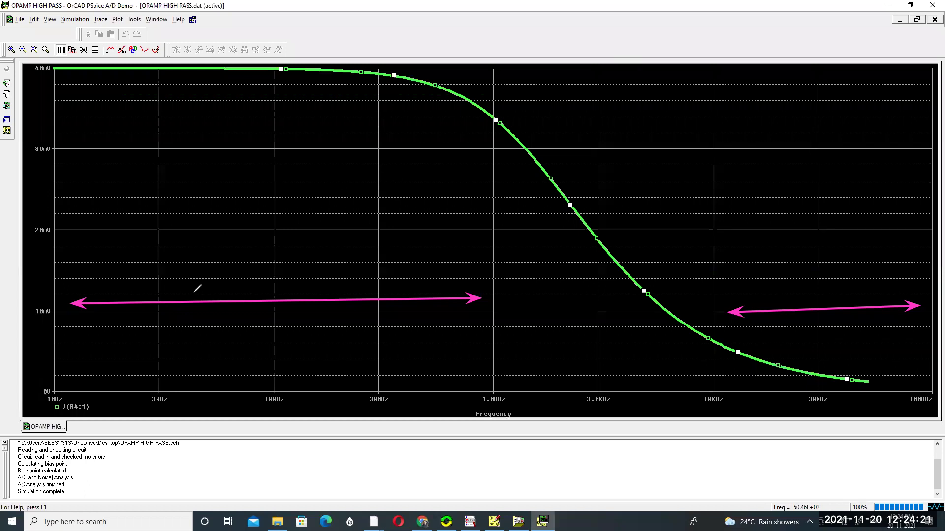
Step: Circle the 30Hz, 100Hz and 300Hz axis labels and handwrite a 'Low fr' note
{"action": "mouse_move", "coordinate": [159, 383]}
{"action": "left_mouse_down"}
{"action": "mouse_move", "coordinate": [144, 399]}
{"action": "mouse_move", "coordinate": [171, 387]}
{"action": "left_mouse_up"}
{"action": "mouse_move", "coordinate": [278, 377]}
{"action": "left_mouse_down"}
{"action": "mouse_move", "coordinate": [253, 401]}
{"action": "mouse_move", "coordinate": [299, 394]}
{"action": "left_mouse_up"}
{"action": "mouse_move", "coordinate": [377, 378]}
{"action": "left_mouse_down"}
{"action": "mouse_move", "coordinate": [394, 408]}
{"action": "mouse_move", "coordinate": [359, 381]}
{"action": "left_mouse_up"}
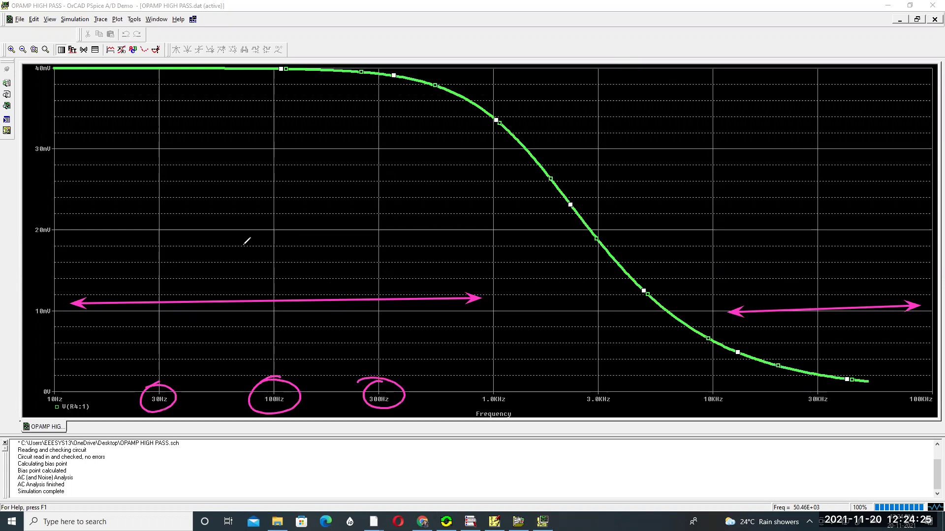
{"action": "left_click_drag", "start_coordinate": [254, 259], "coordinate": [336, 229]}
{"action": "left_click_drag", "start_coordinate": [310, 260], "coordinate": [255, 285]}
{"action": "left_click_drag", "start_coordinate": [203, 256], "coordinate": [289, 220]}
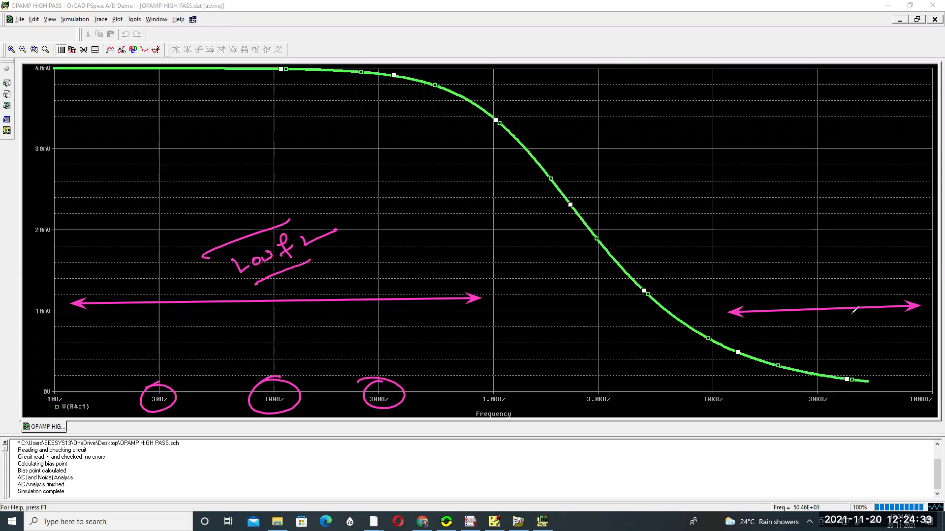
Step: Circle the 30KHz and 100KHz labels, write 'High f x', then clear all pen notes
{"action": "mouse_move", "coordinate": [831, 386]}
{"action": "left_mouse_down"}
{"action": "mouse_move", "coordinate": [809, 380]}
{"action": "mouse_move", "coordinate": [842, 381]}
{"action": "left_mouse_up"}
{"action": "mouse_move", "coordinate": [918, 377]}
{"action": "left_mouse_down"}
{"action": "mouse_move", "coordinate": [891, 401]}
{"action": "mouse_move", "coordinate": [910, 379]}
{"action": "mouse_move", "coordinate": [879, 389]}
{"action": "left_mouse_up"}
{"action": "left_click_drag", "start_coordinate": [810, 283], "coordinate": [802, 301]}
{"action": "left_click_drag", "start_coordinate": [796, 287], "coordinate": [828, 299]}
{"action": "mouse_move", "coordinate": [766, 265]}
{"action": "left_mouse_down"}
{"action": "mouse_move", "coordinate": [752, 282]}
{"action": "mouse_move", "coordinate": [797, 272]}
{"action": "left_mouse_up"}
{"action": "left_click_drag", "start_coordinate": [798, 262], "coordinate": [780, 271]}
{"action": "mouse_move", "coordinate": [705, 246]}
{"action": "left_mouse_down"}
{"action": "mouse_move", "coordinate": [713, 264]}
{"action": "mouse_move", "coordinate": [744, 240]}
{"action": "mouse_move", "coordinate": [760, 246]}
{"action": "left_mouse_up"}
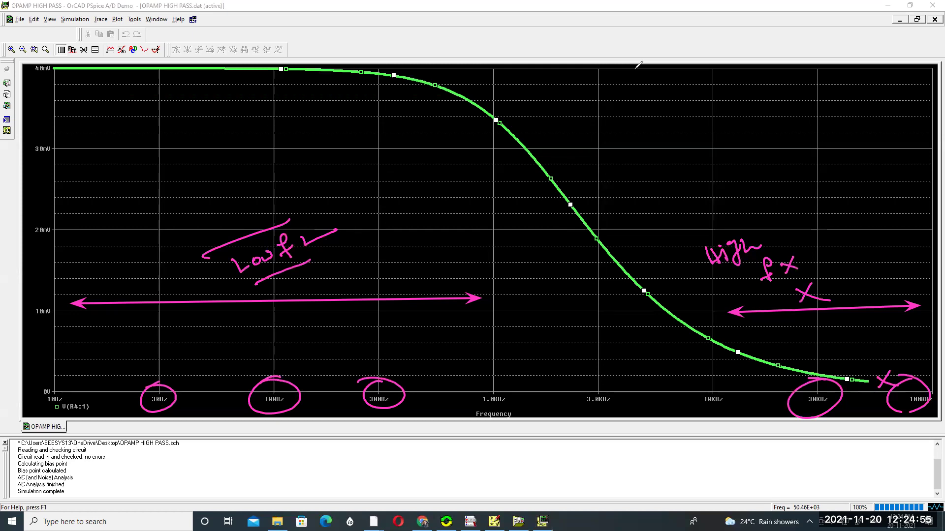
{"action": "key", "text": "Escape"}
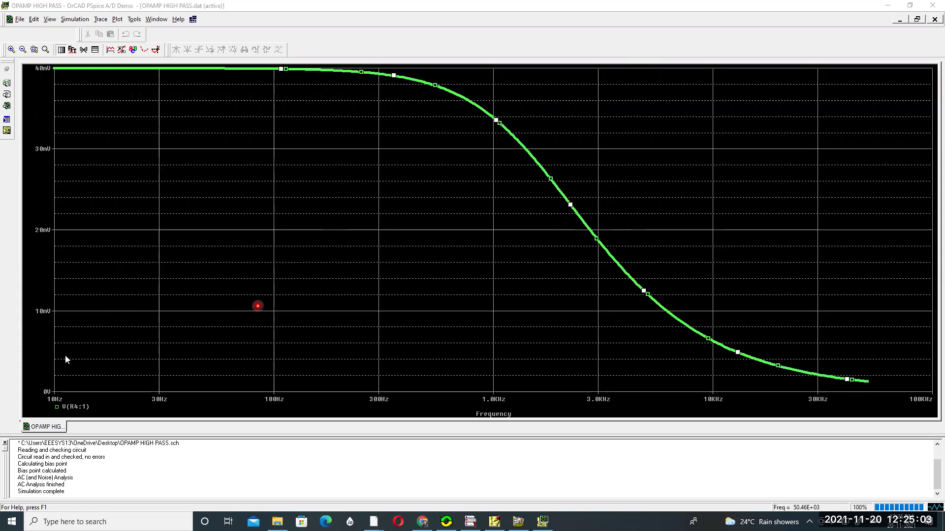
Step: Enable the probe cursor and label V(R4:1) points (10.000, 39.997m) and (1.8871K, 25.787m)
{"action": "left_click", "coordinate": [69, 406]}
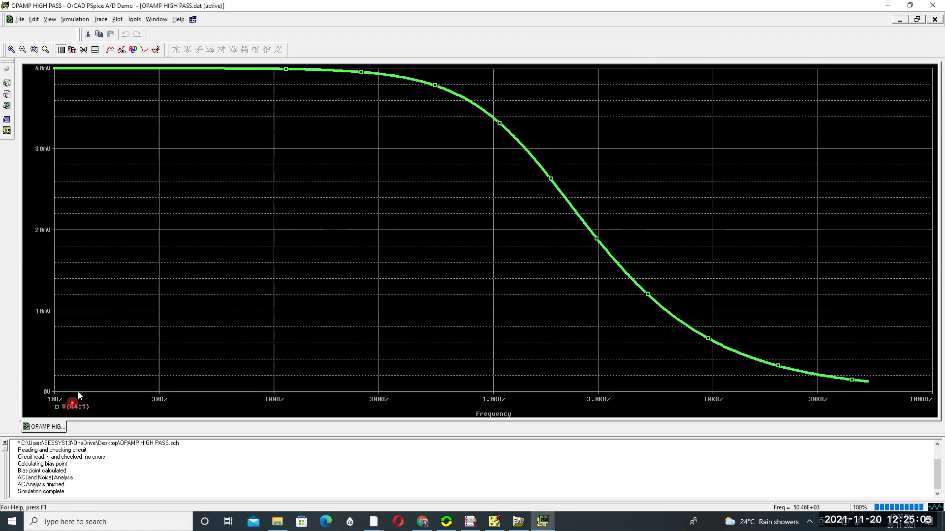
{"action": "left_click", "coordinate": [156, 50]}
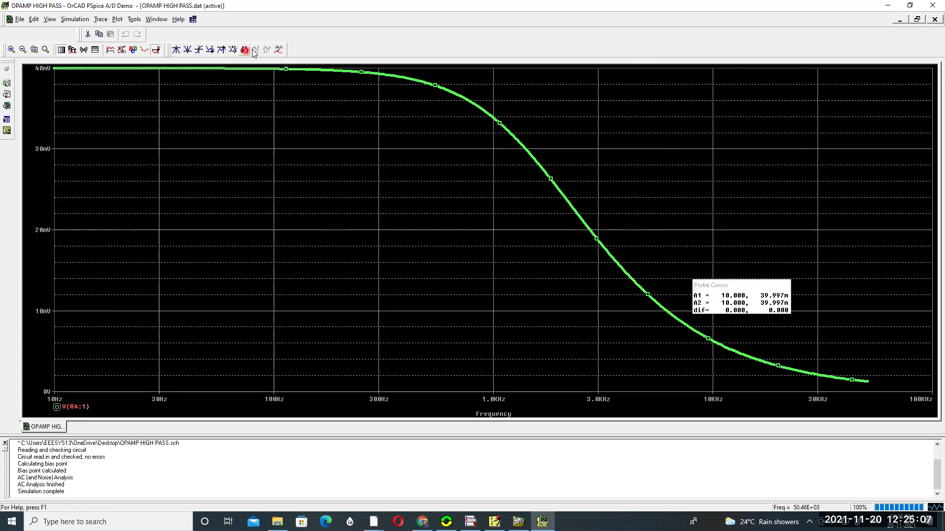
{"action": "left_click", "coordinate": [279, 50]}
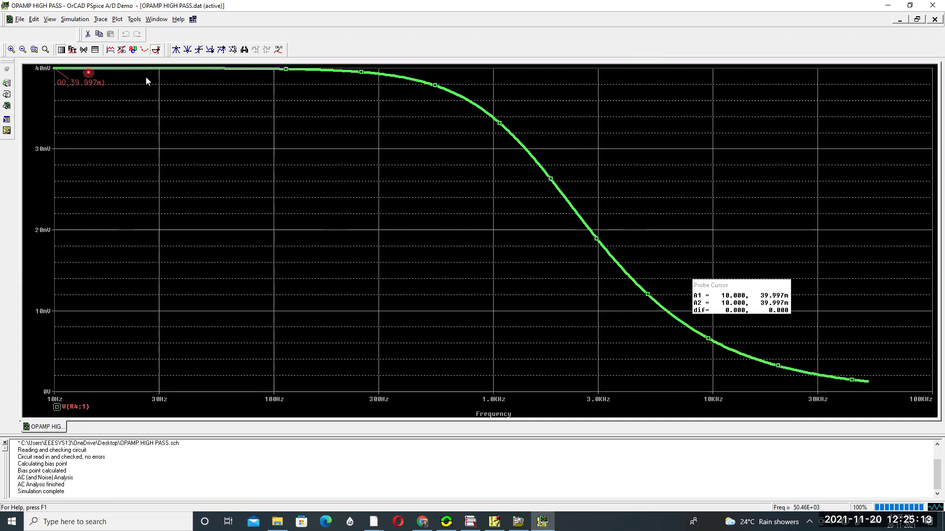
{"action": "left_click", "coordinate": [553, 181]}
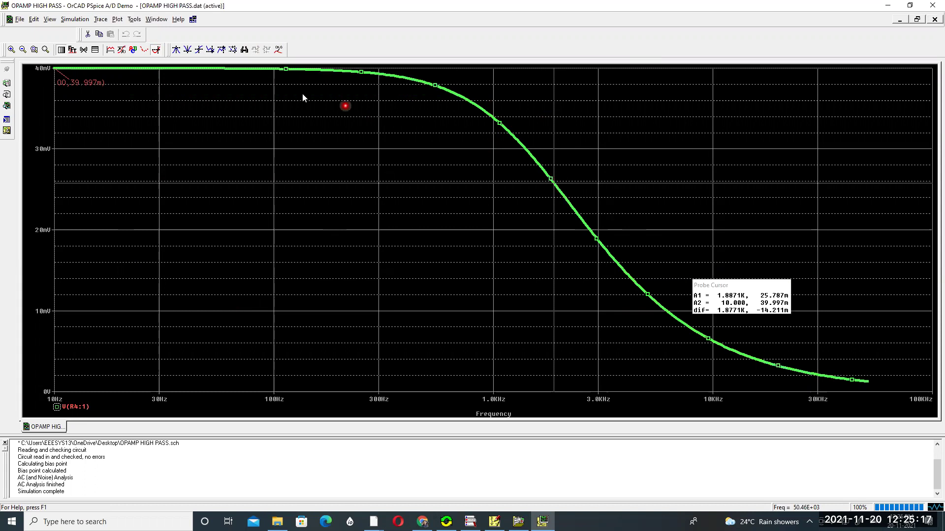
{"action": "left_click", "coordinate": [278, 50]}
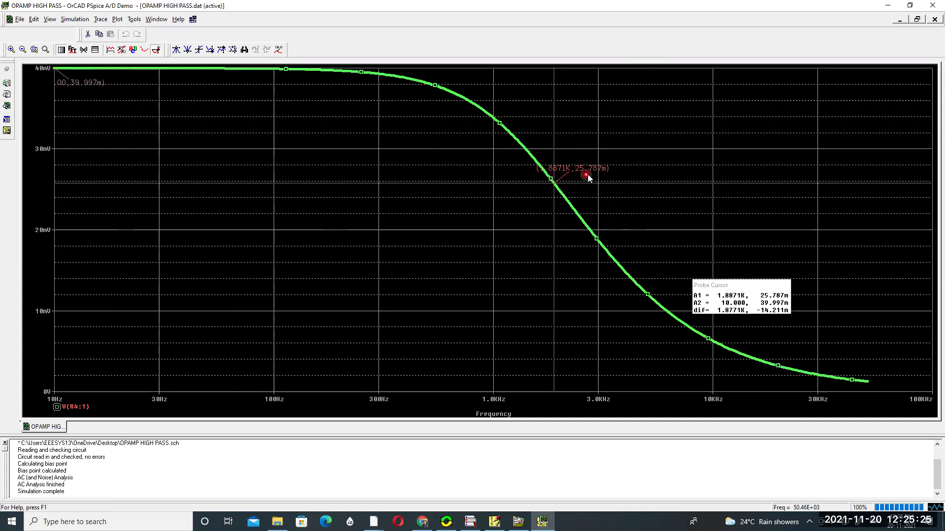
Step: Label curve points at 2.8521K (19.491m) and 10.000K (6.2860m)
{"action": "left_click", "coordinate": [596, 237]}
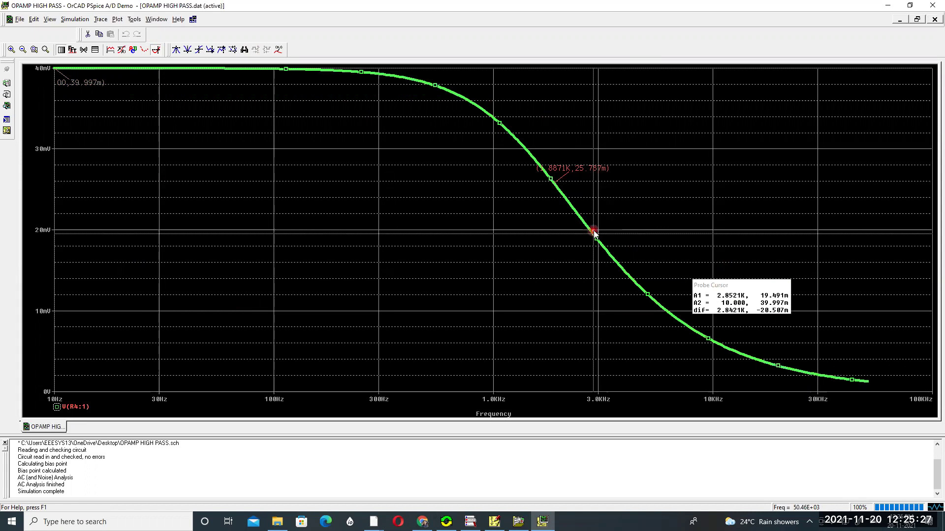
{"action": "left_click", "coordinate": [278, 49]}
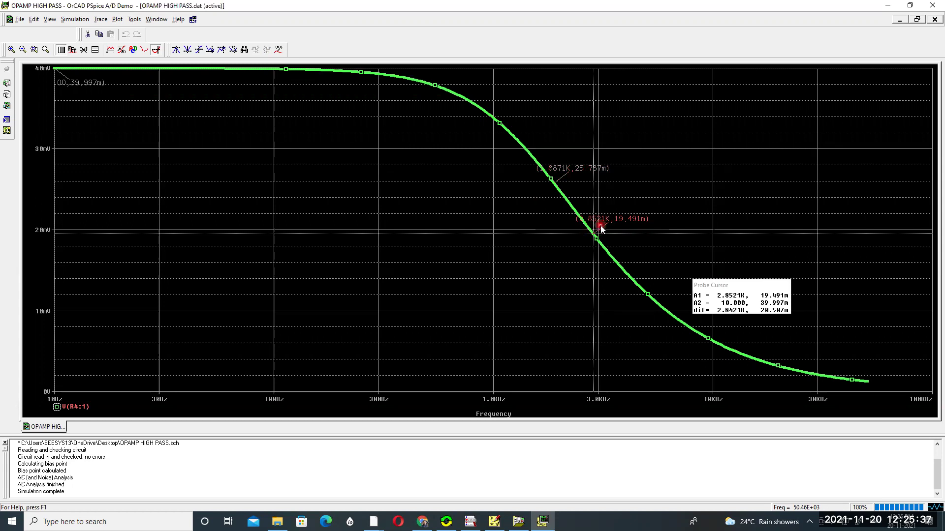
{"action": "left_click", "coordinate": [715, 344]}
{"action": "left_click", "coordinate": [713, 343]}
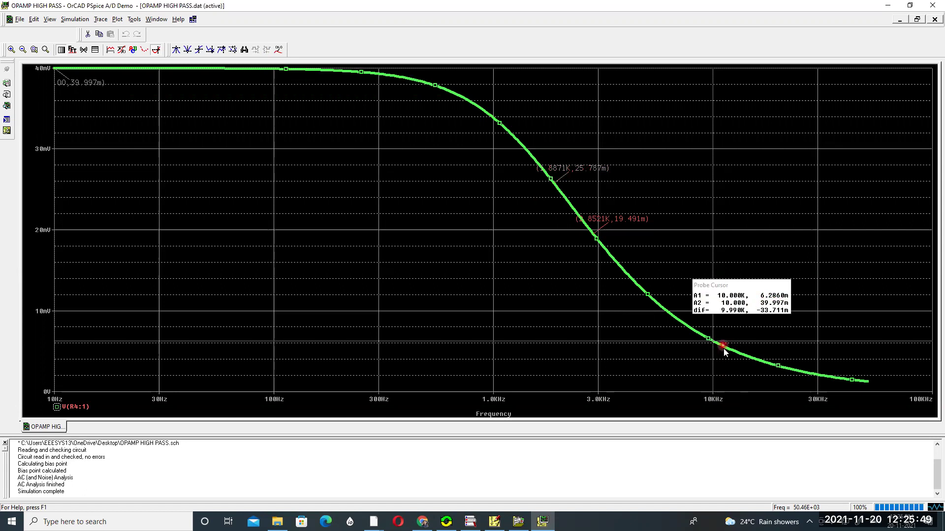
{"action": "left_click", "coordinate": [279, 49]}
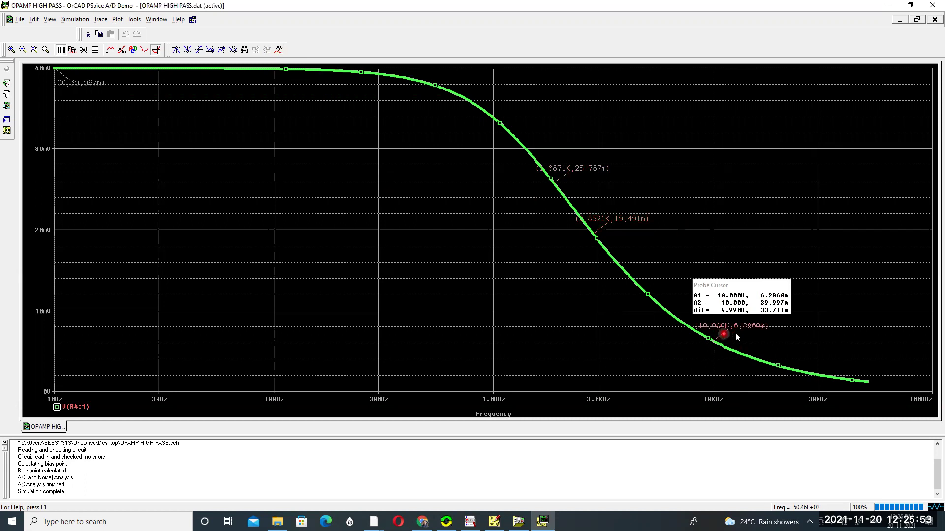